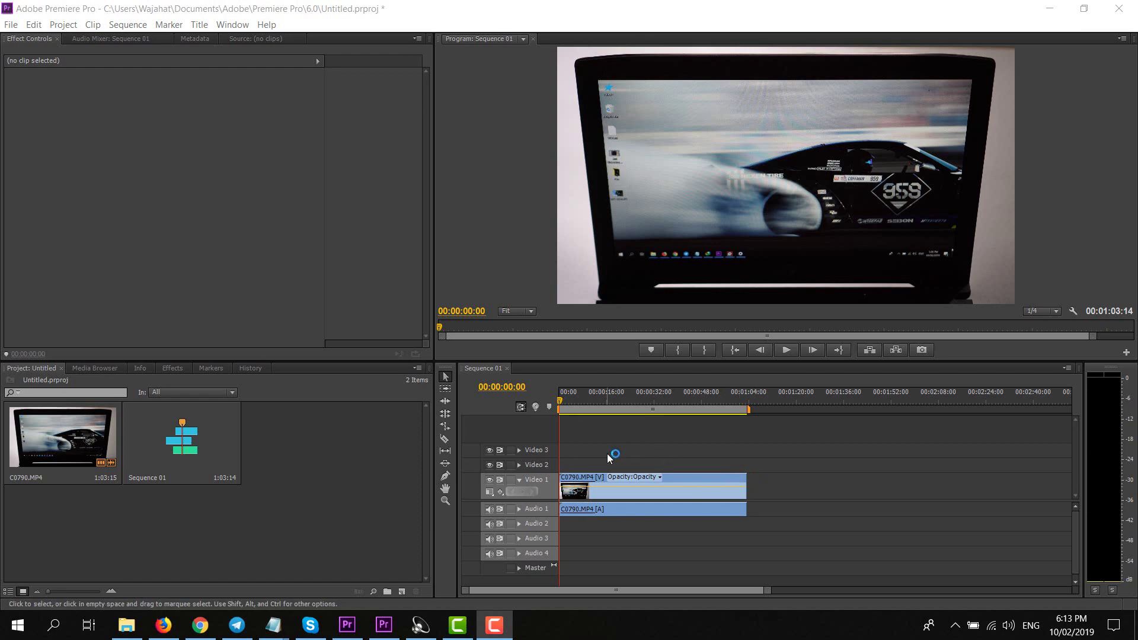
# Scrub through Sequence 01 to preview the C0790.MP4 footage, then return the playhead to the start
pyautogui.moveTo(590, 396); pyautogui.dragTo(531, 407)
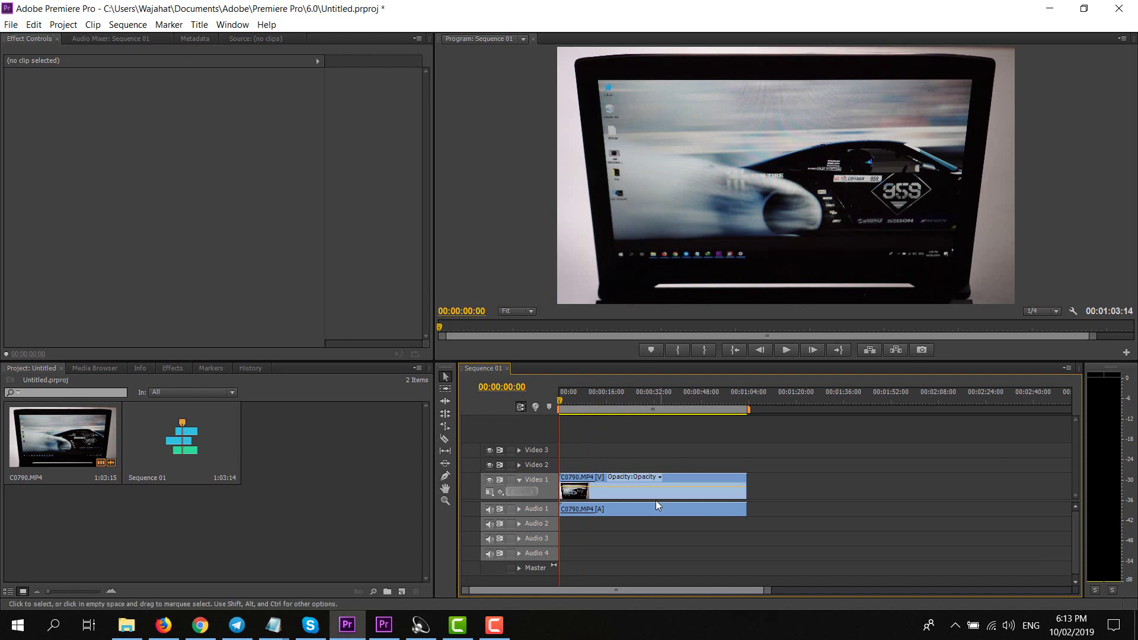
pyautogui.click(604, 396)
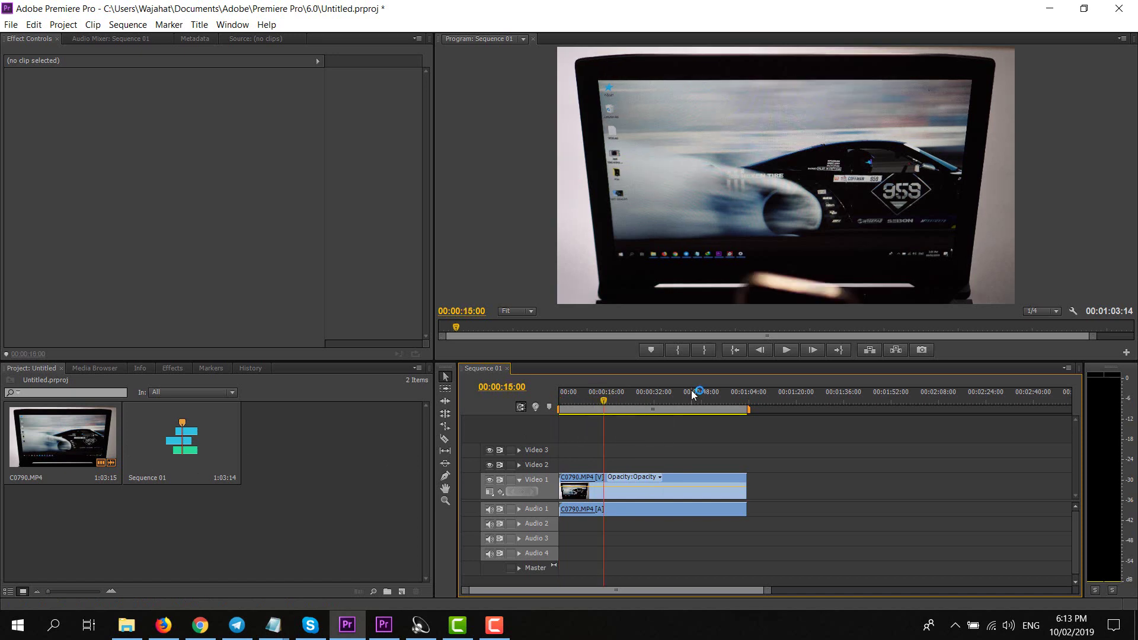
pyautogui.press('Home')
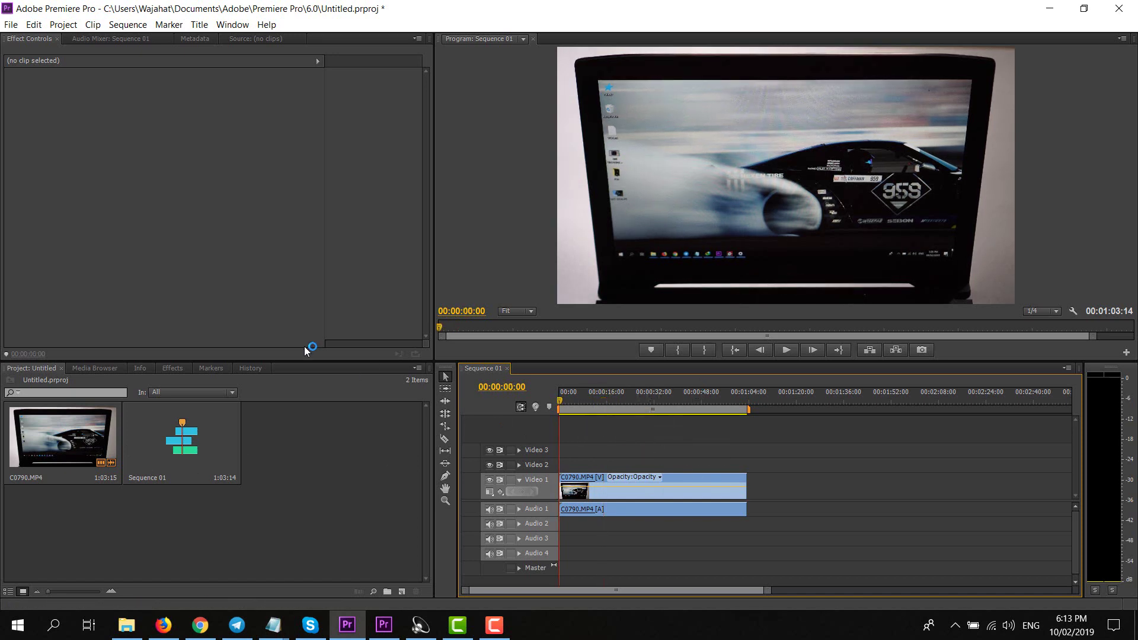
# Open Export Settings for Sequence 01 via File > Export > Media and set Format to H.264
pyautogui.click(11, 24)
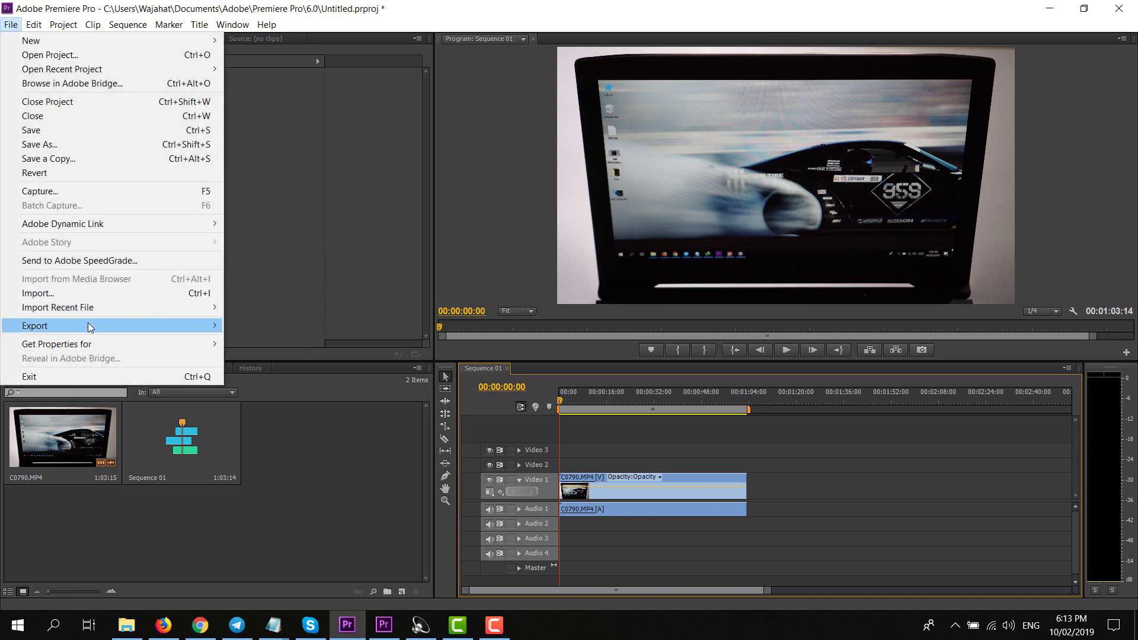
pyautogui.click(233, 326)
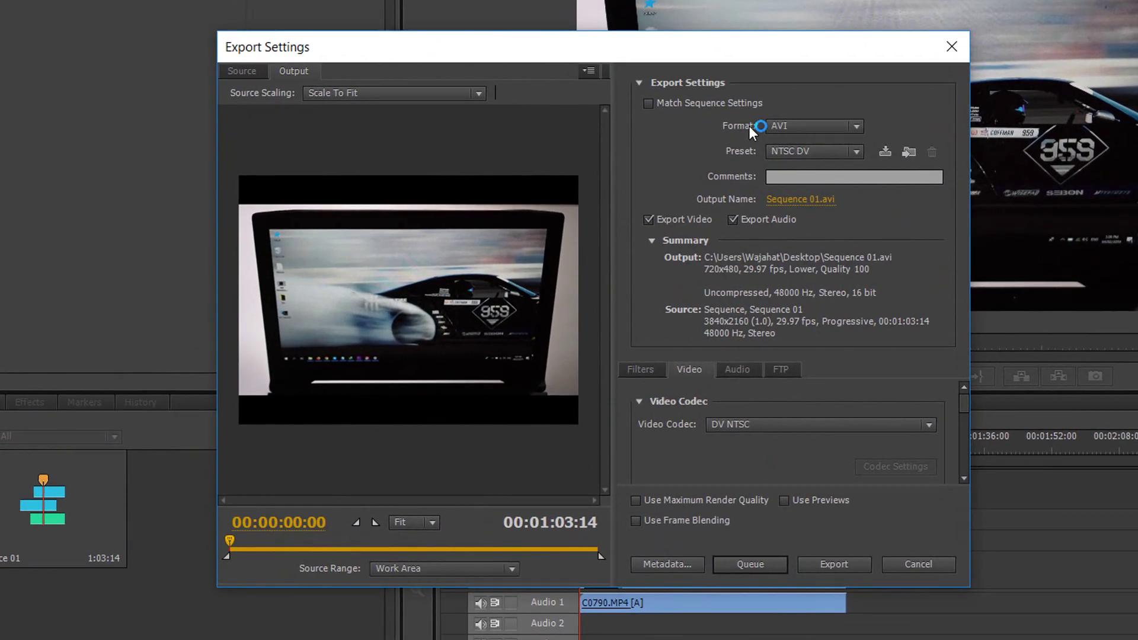
pyautogui.click(798, 127)
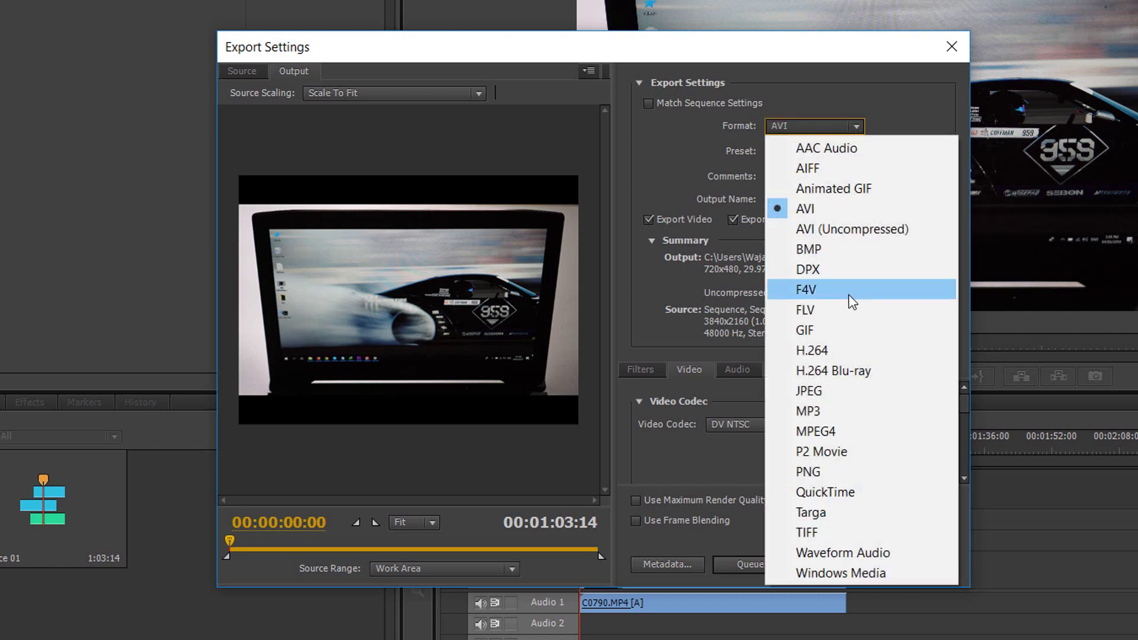
pyautogui.click(824, 358)
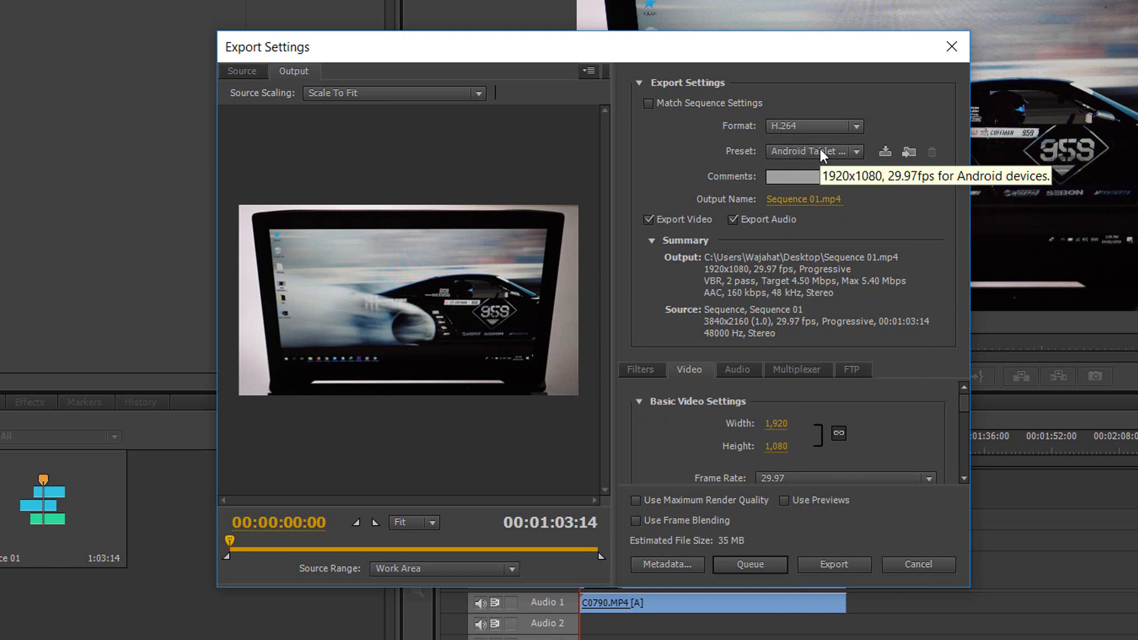
pyautogui.click(820, 198)
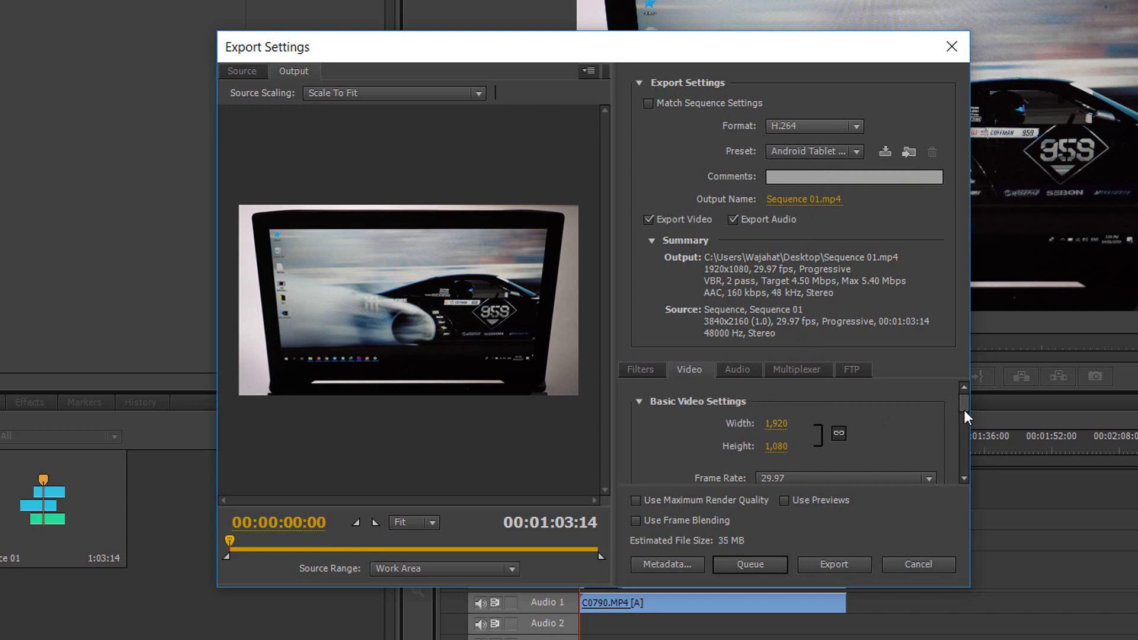
pyautogui.click(781, 430)
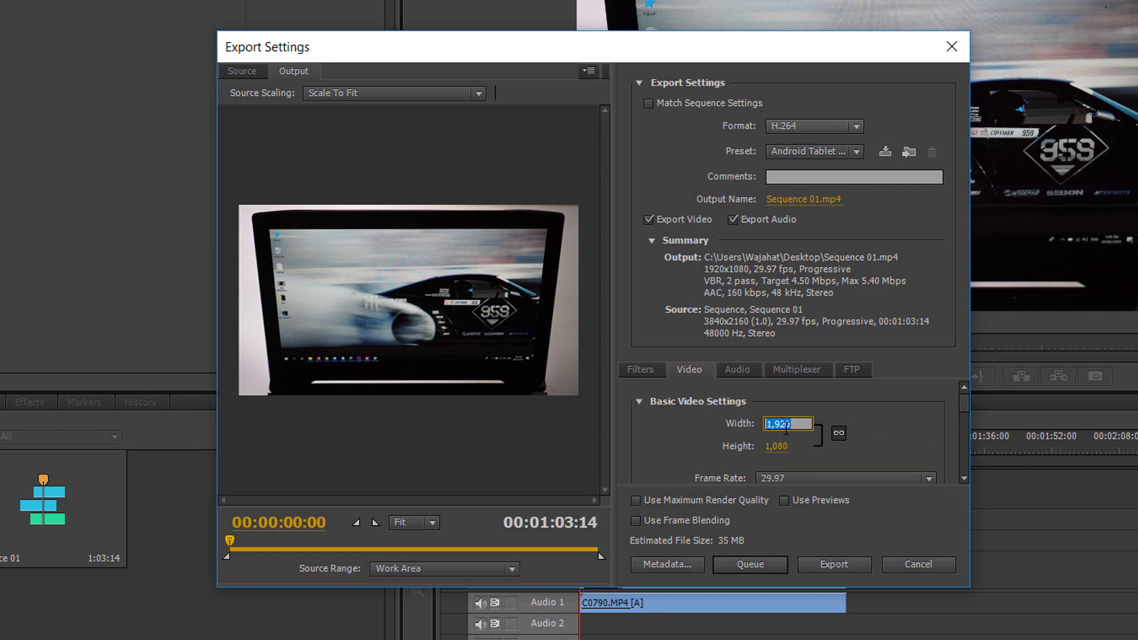
pyautogui.write('3840')
pyautogui.press('Return')
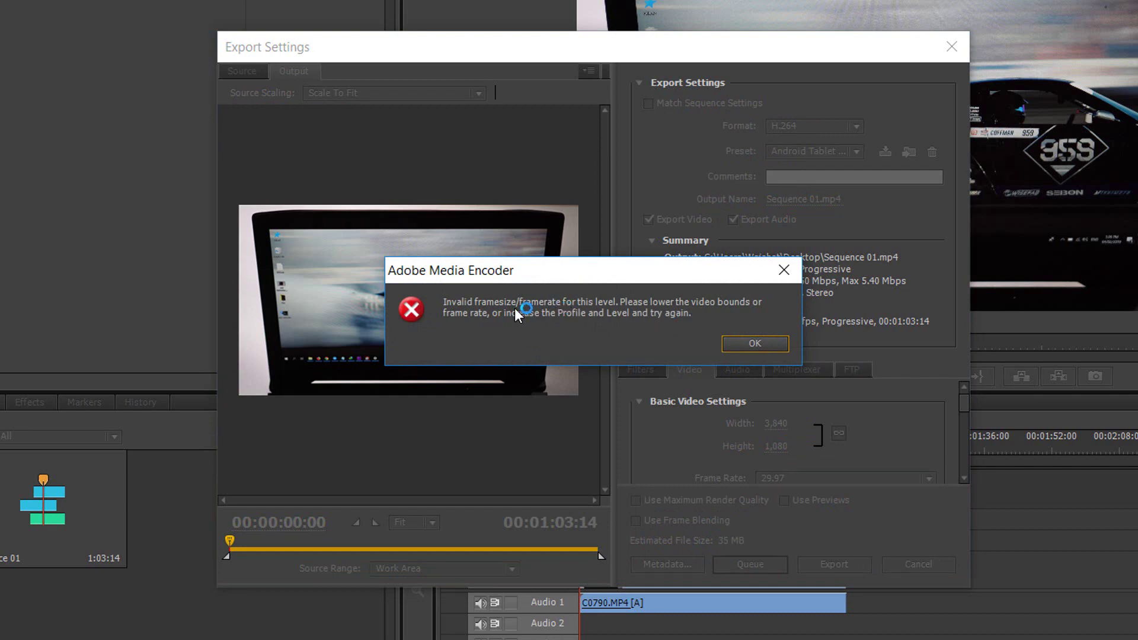
pyautogui.click(753, 343)
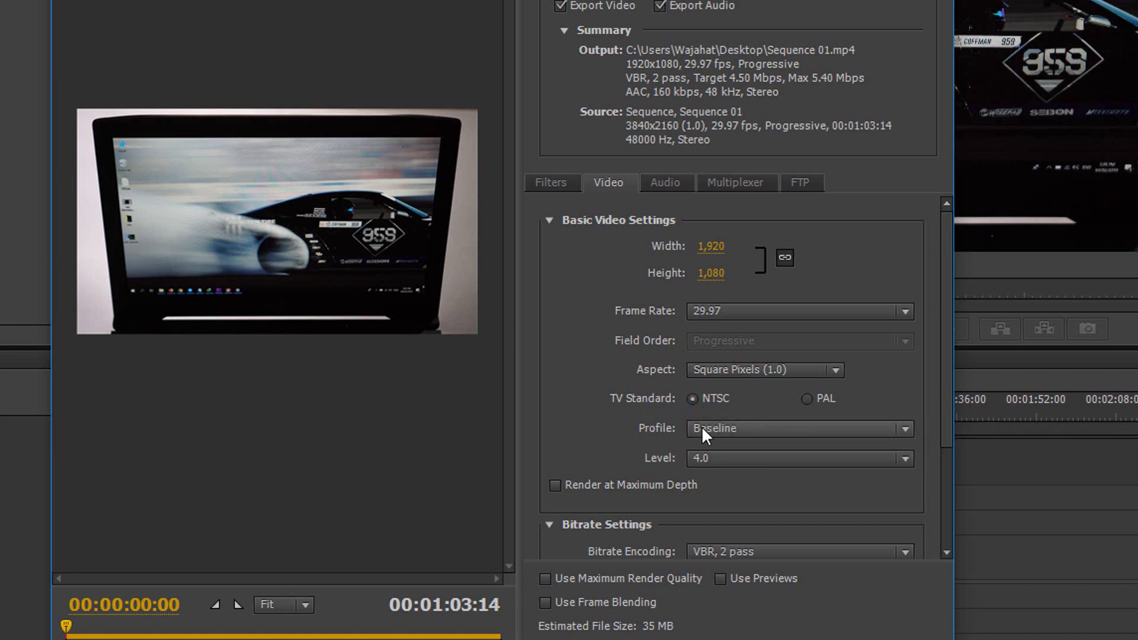
# Set Profile to High and Level to 5.1, and enable Render at Maximum Depth
pyautogui.click(724, 438)
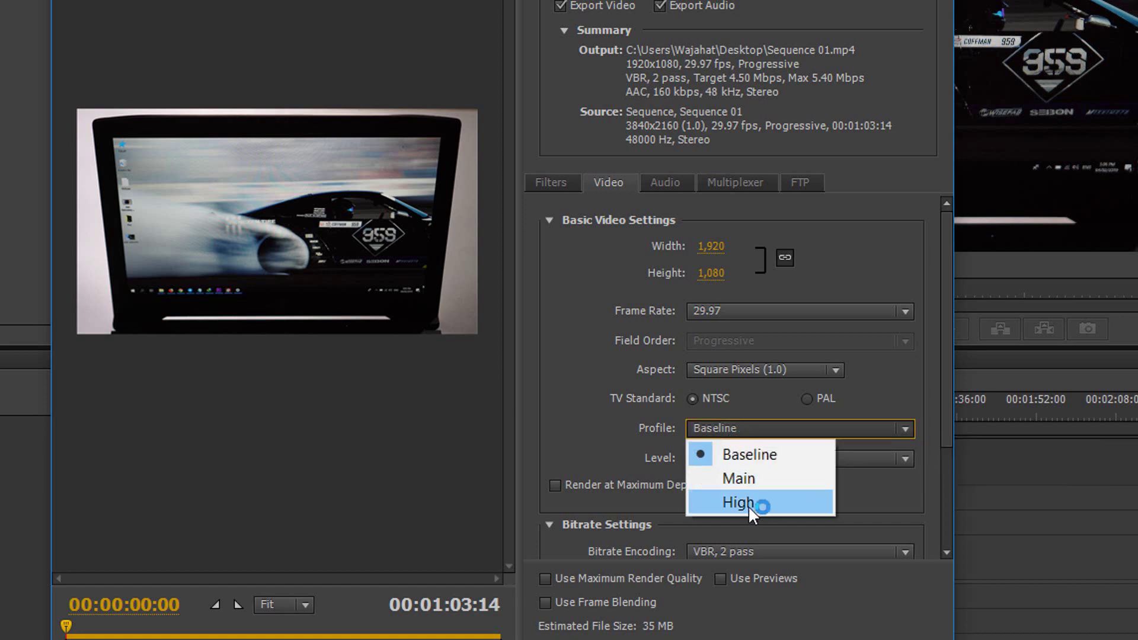
pyautogui.click(743, 501)
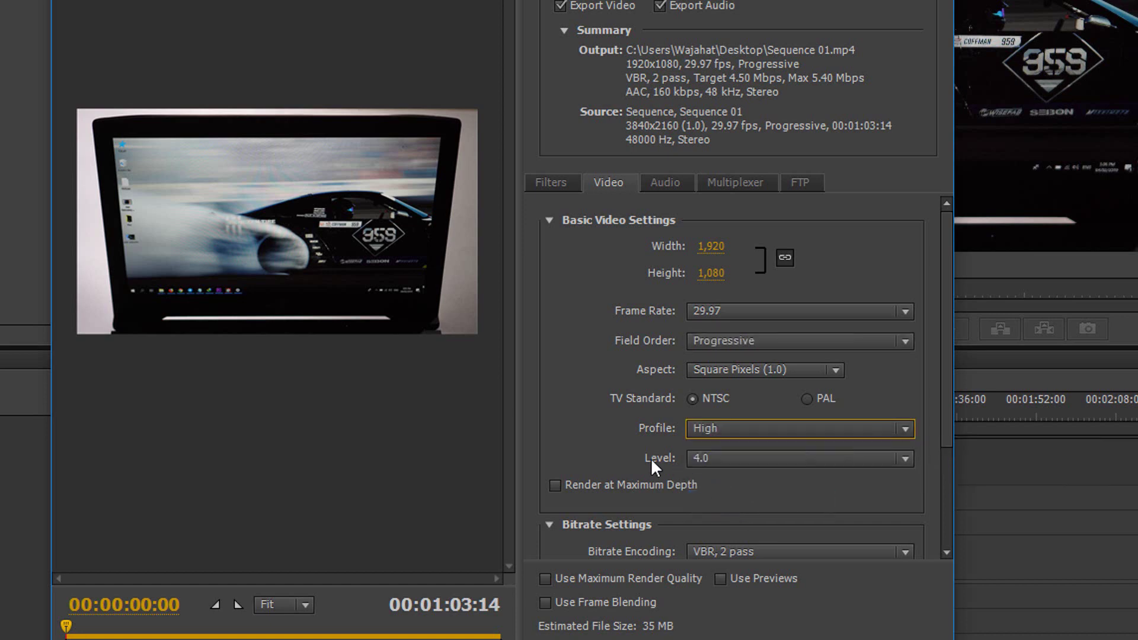
pyautogui.click(733, 461)
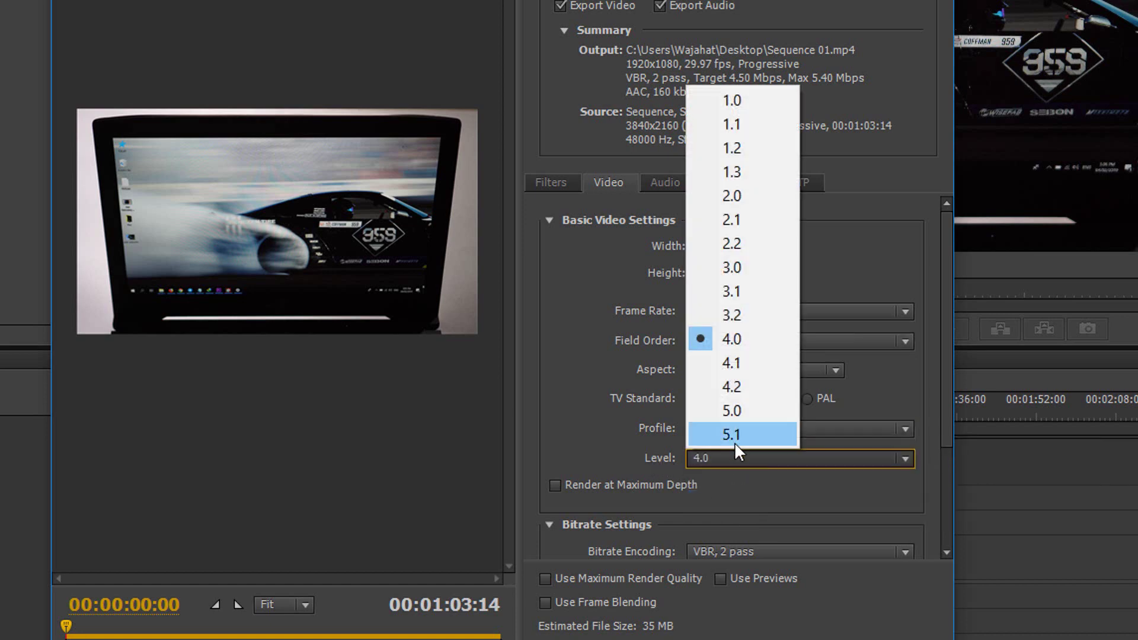
pyautogui.click(734, 442)
pyautogui.moveTo(946, 383); pyautogui.dragTo(940, 492)
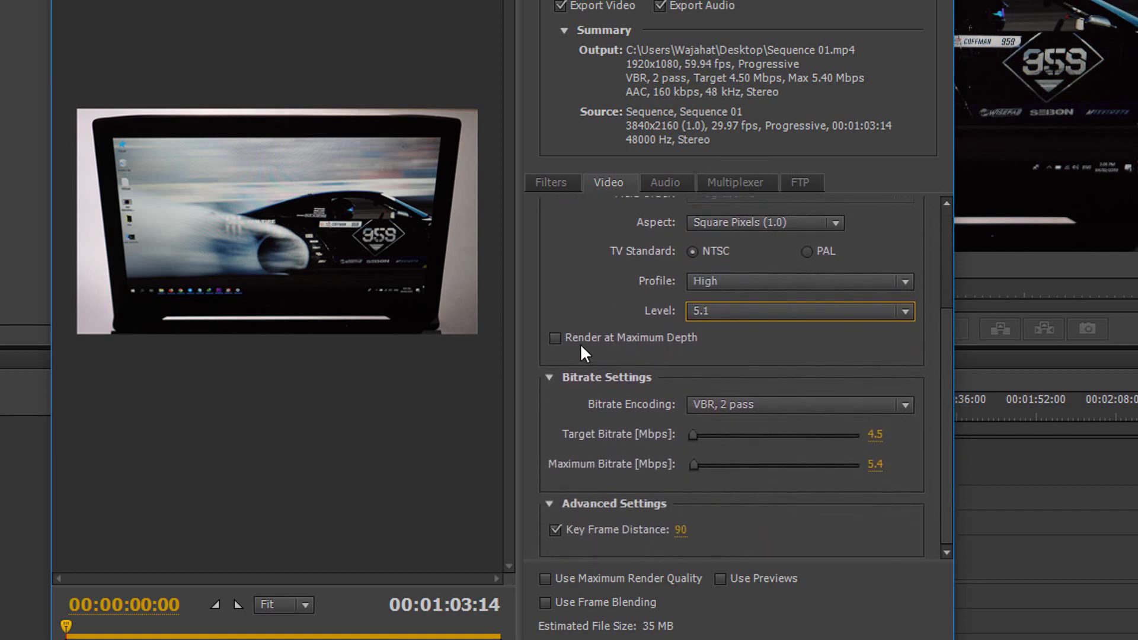
pyautogui.click(554, 336)
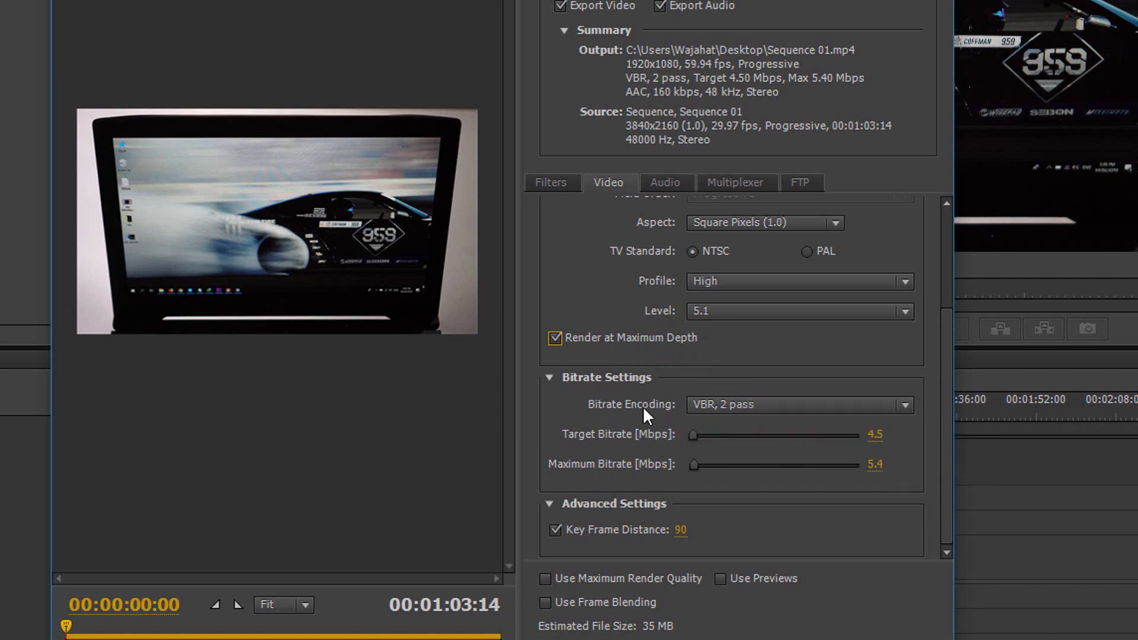
# Keep VBR, 2 pass encoding at a 40 Mbps target and set Maximum Bitrate to 45 Mbps
pyautogui.click(744, 409)
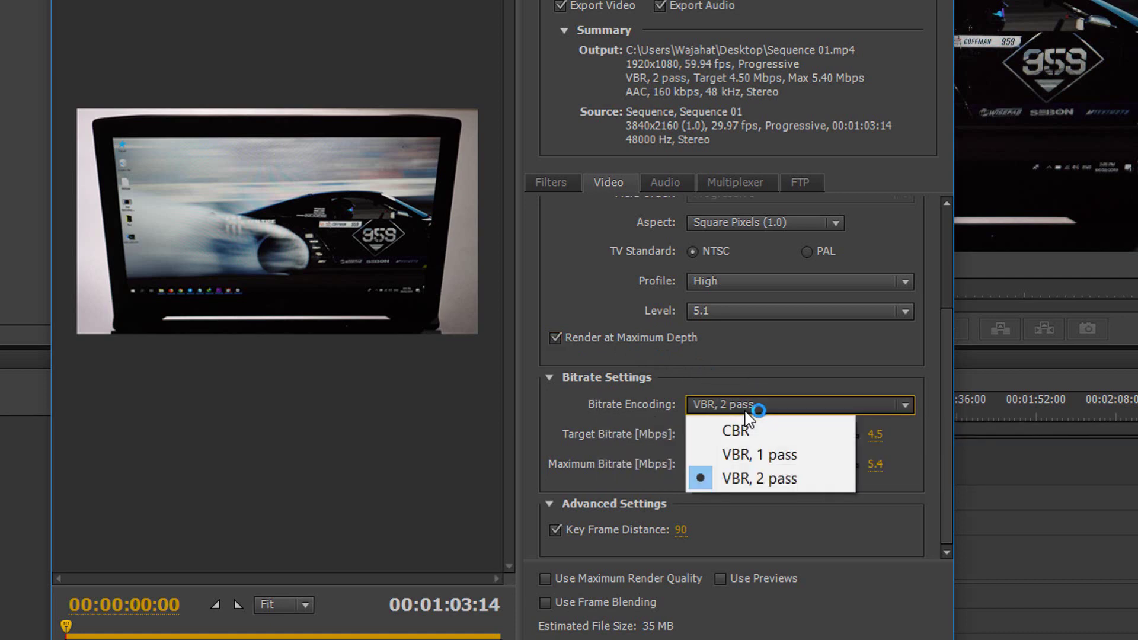
pyautogui.click(753, 481)
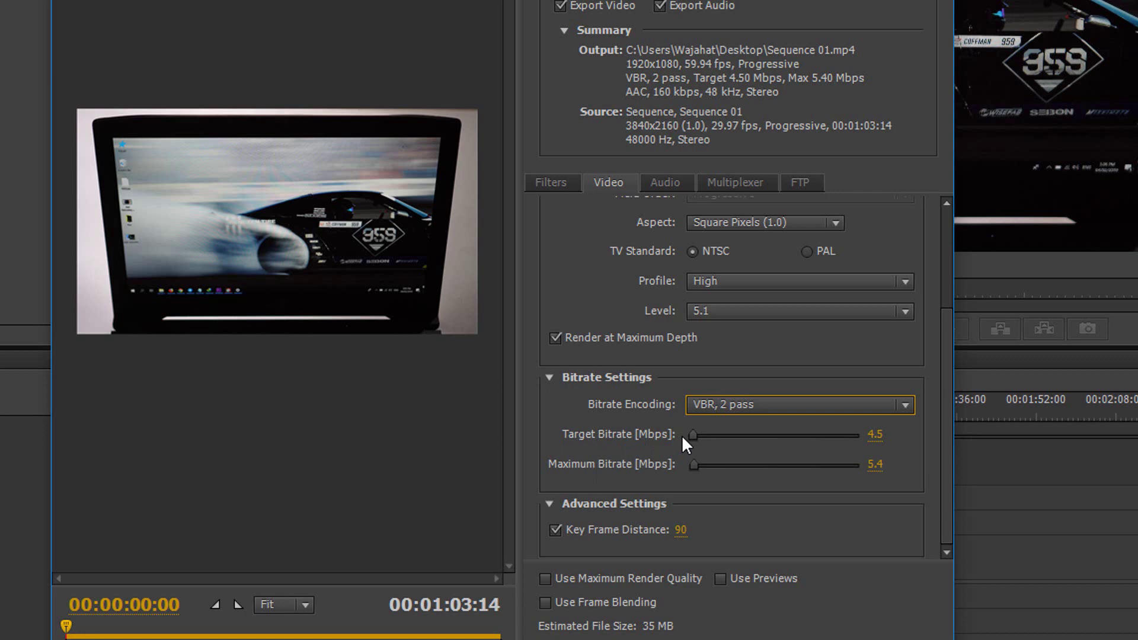
pyautogui.click(880, 435)
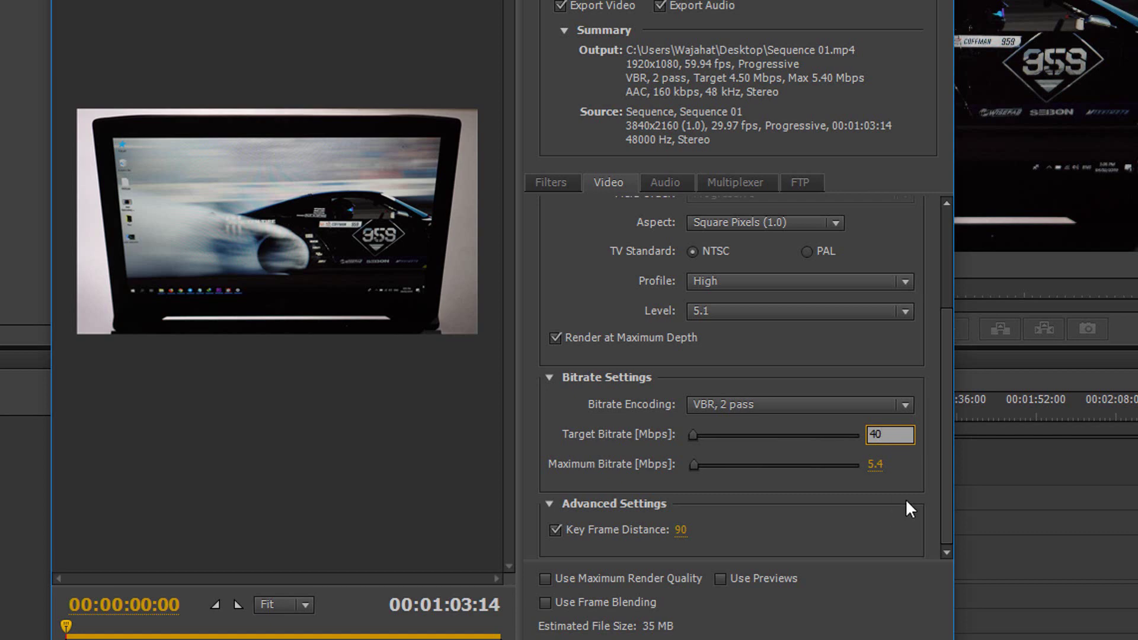
pyautogui.press('Return')
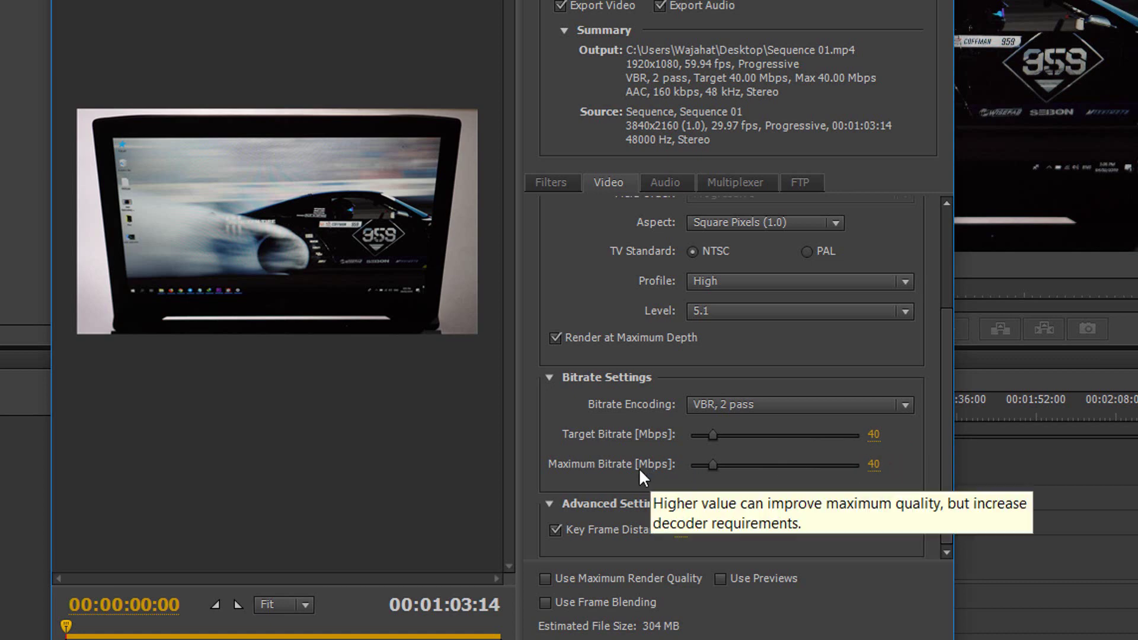
pyautogui.click(871, 466)
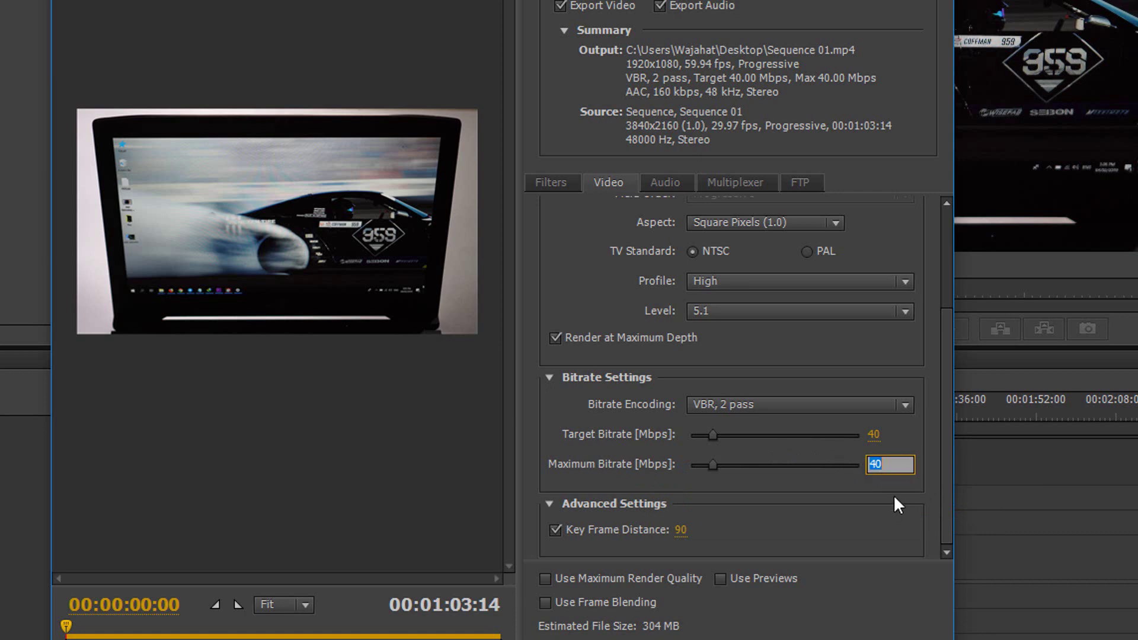
pyautogui.press('Return')
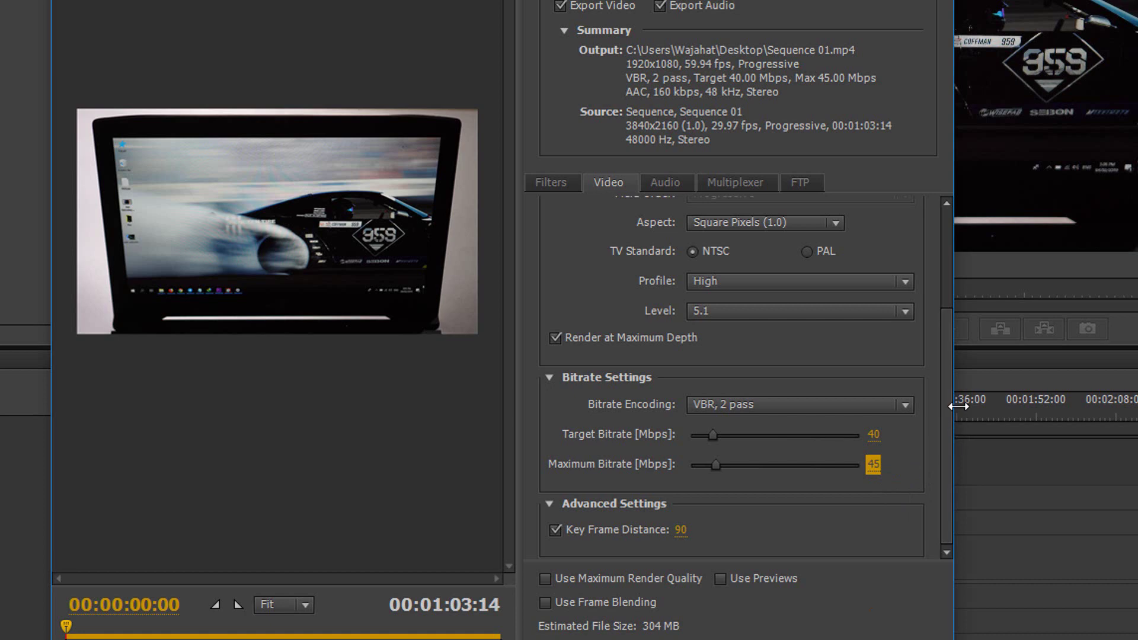
# Enable Use Maximum Render Quality and change the frame rate from 59.94 to 30 fps
pyautogui.click(549, 581)
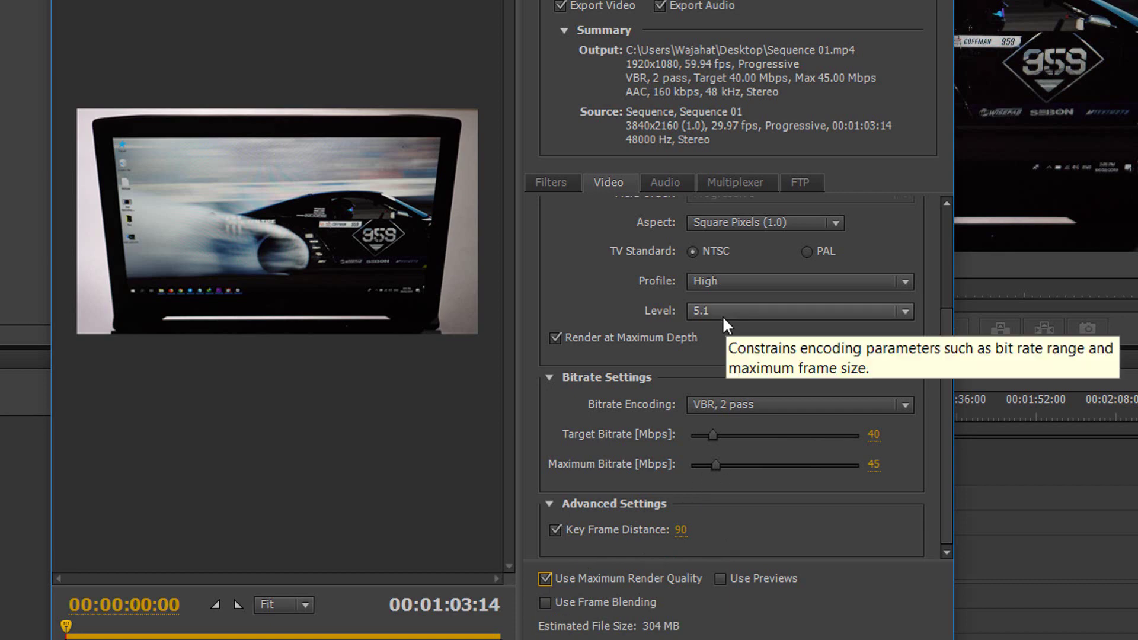
pyautogui.moveTo(946, 332); pyautogui.dragTo(951, 222)
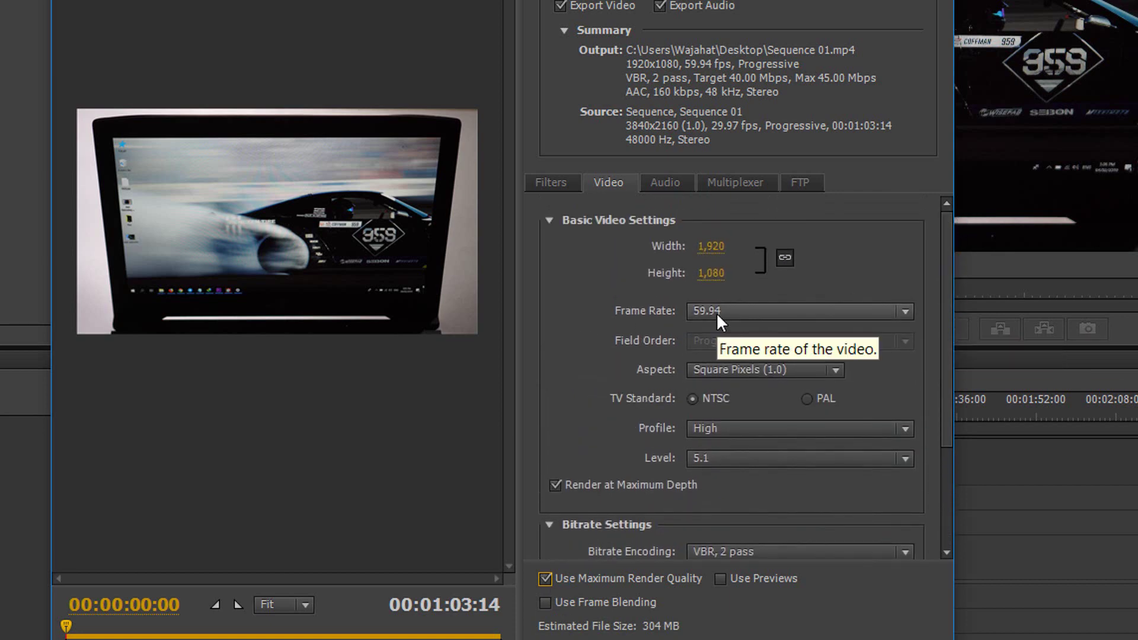
pyautogui.click(733, 310)
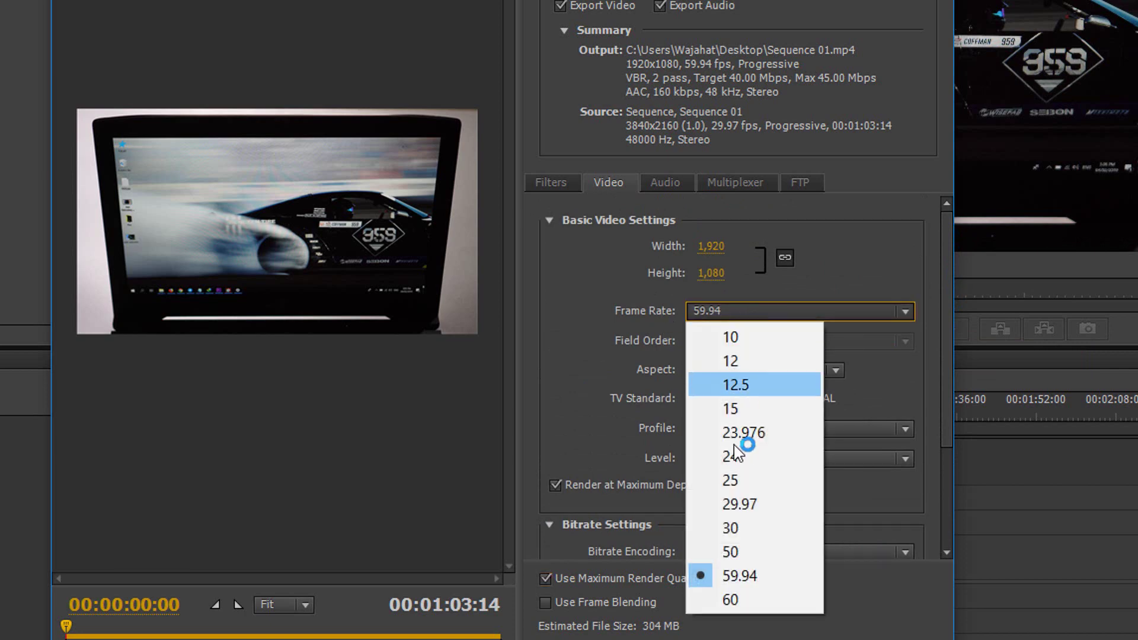
pyautogui.click(738, 534)
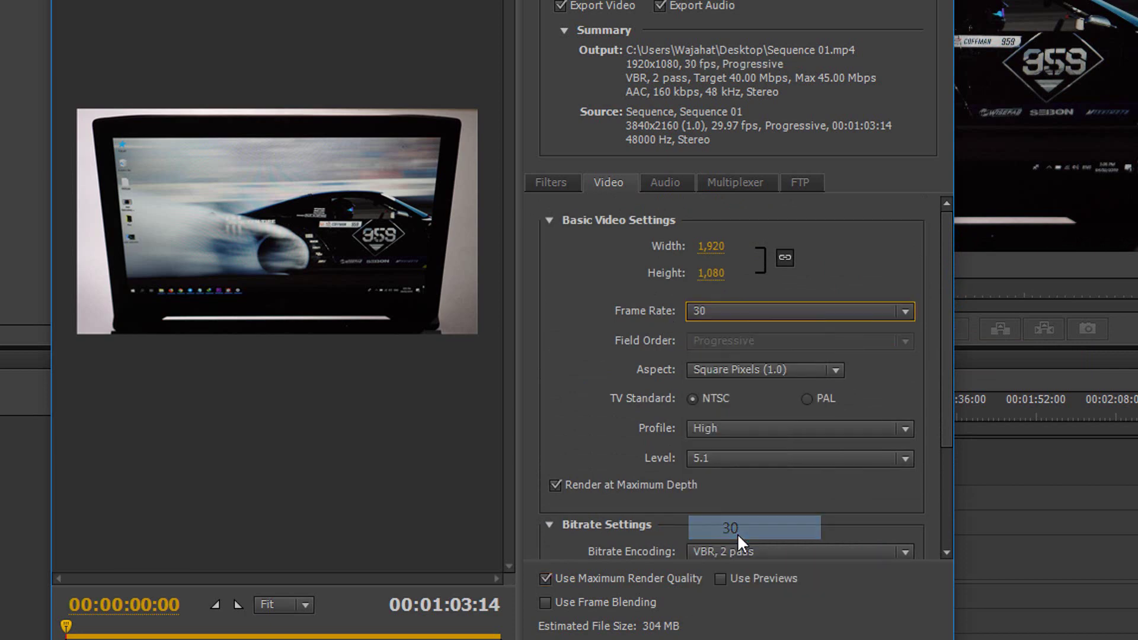
pyautogui.click(715, 249)
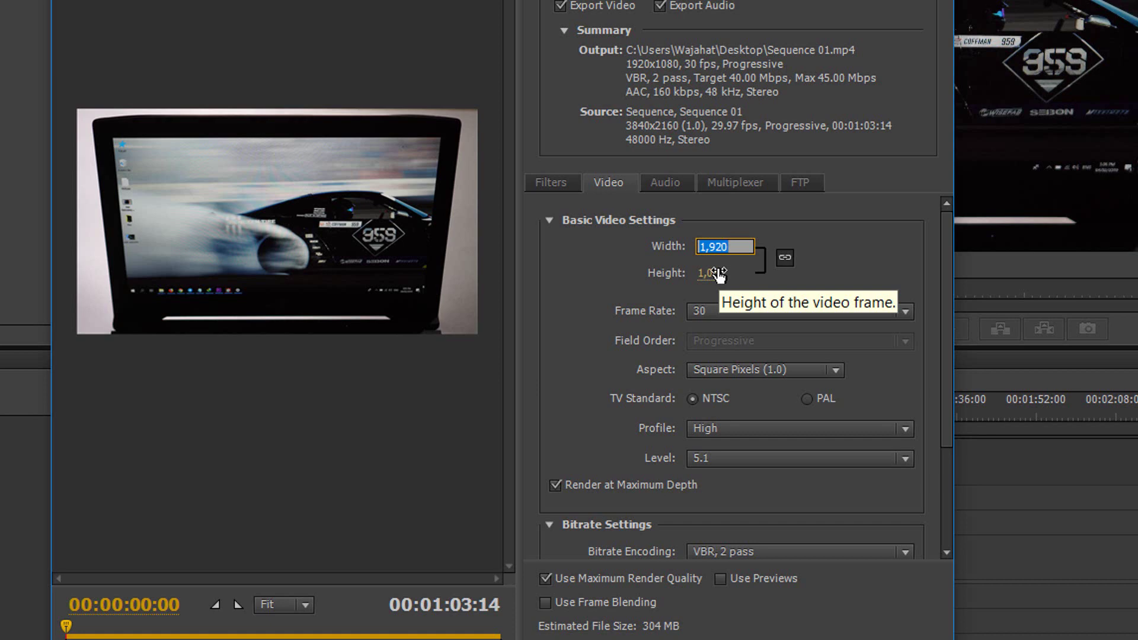
# Lock the frame aspect ratio and set Width to 3840 so Height becomes 2160
pyautogui.click(798, 257)
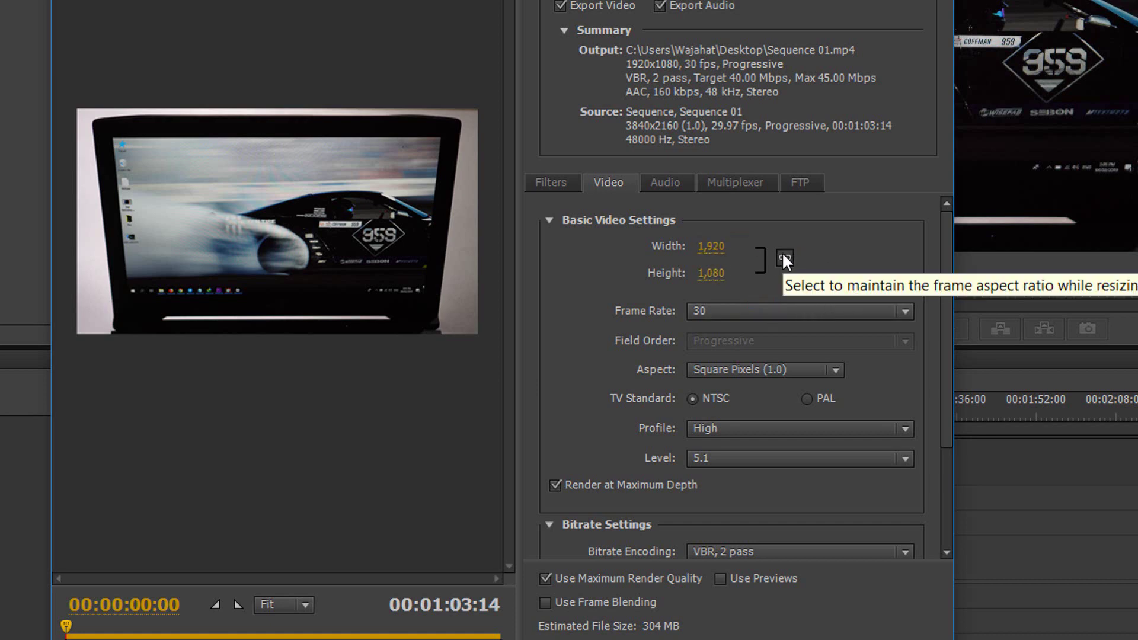
pyautogui.click(785, 257)
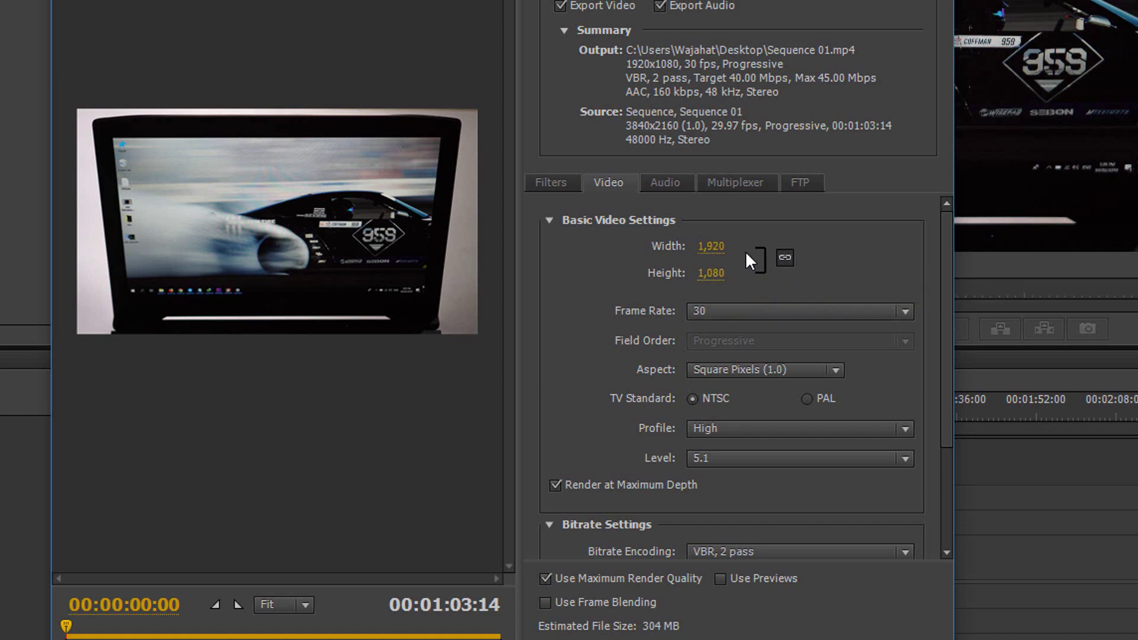
pyautogui.click(715, 247)
pyautogui.write('3840')
pyautogui.press('Return')
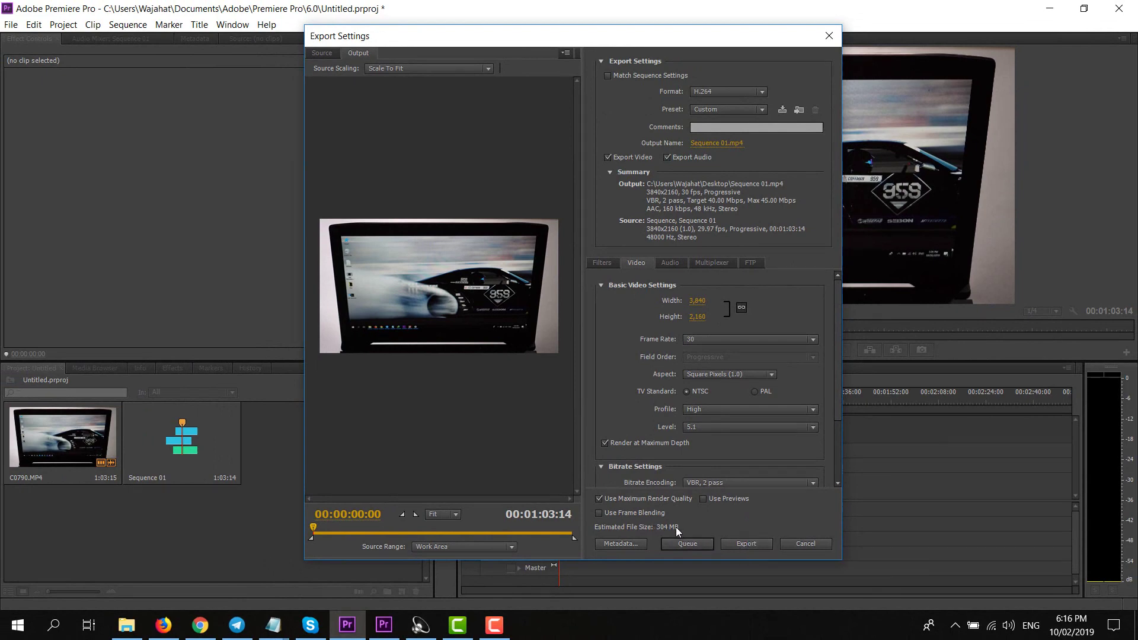
# Adjust the Target Bitrate slider in Bitrate Settings to 68.49 Mbps
pyautogui.moveTo(835, 386); pyautogui.dragTo(826, 456)
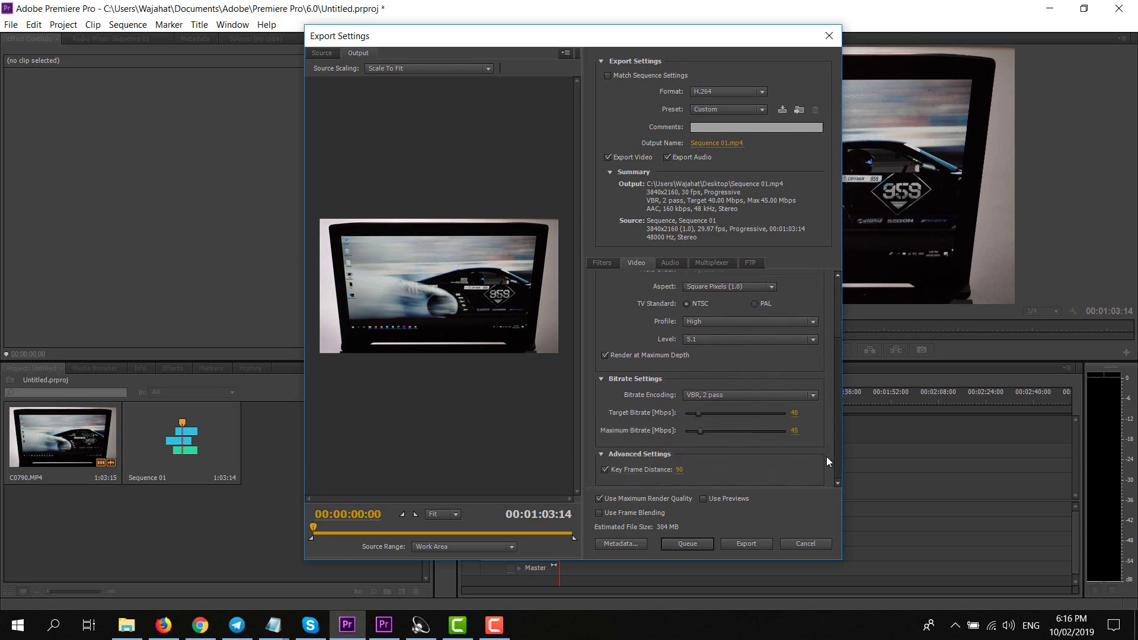
pyautogui.click(718, 411)
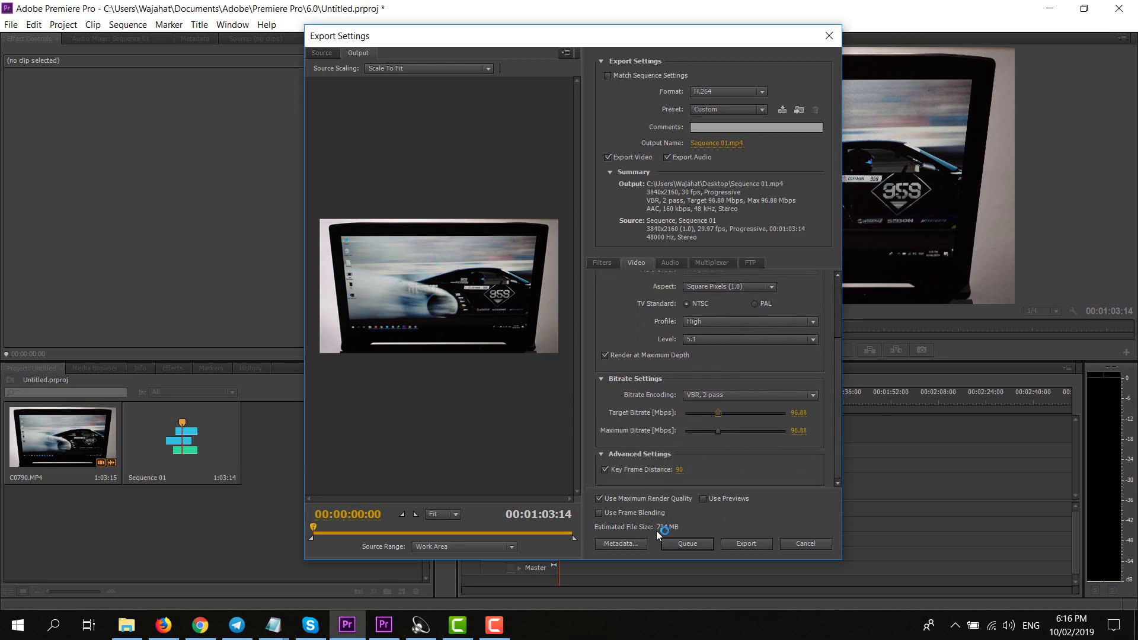
pyautogui.click(710, 412)
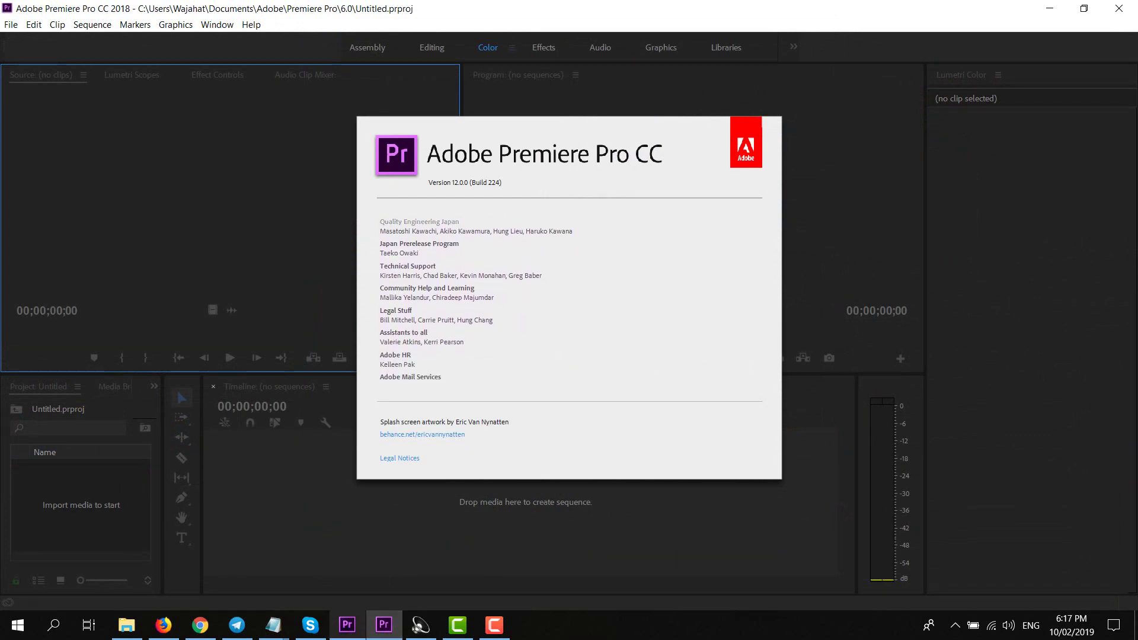
# Switch between the CS6 and CC 2018 windows, ending on the CS6 Sequence 01 project
pyautogui.click(356, 630)
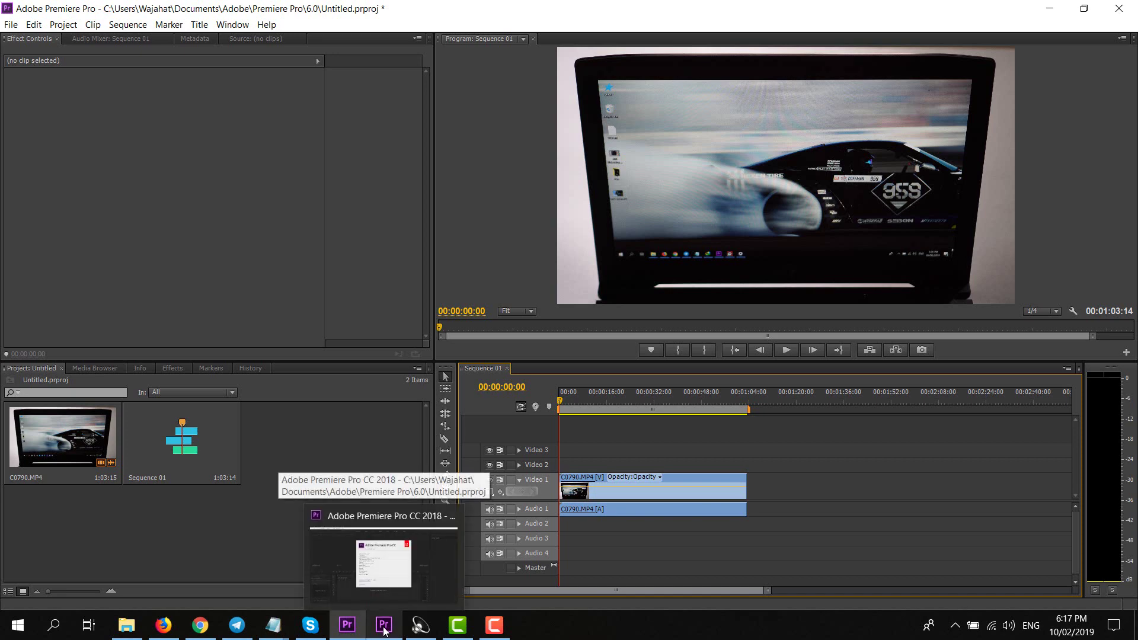
pyautogui.click(383, 563)
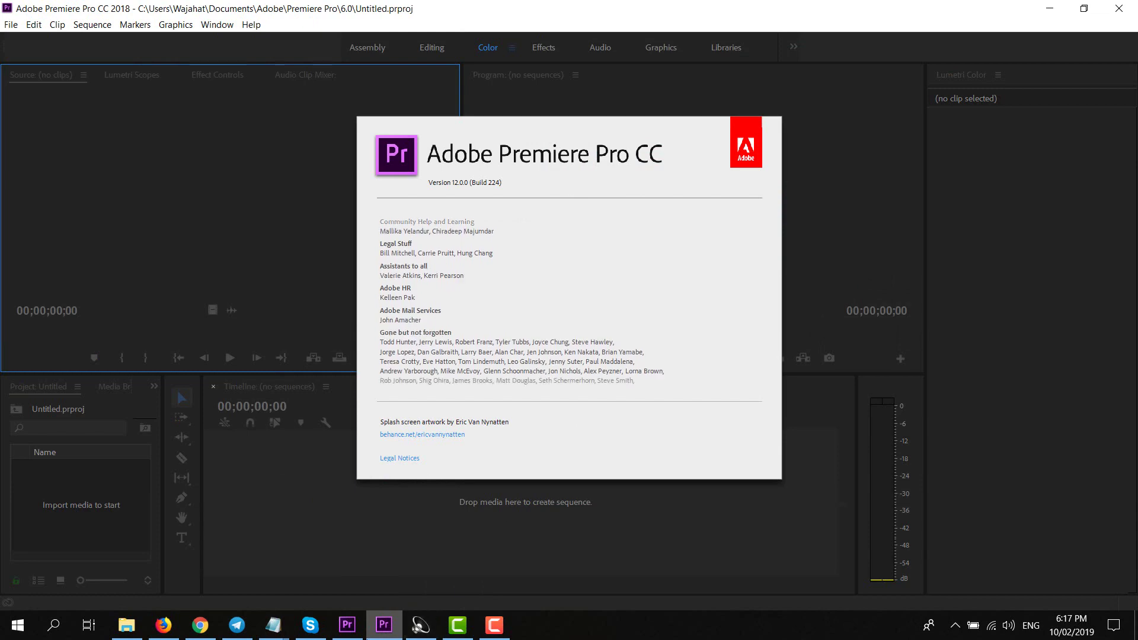
pyautogui.click(356, 627)
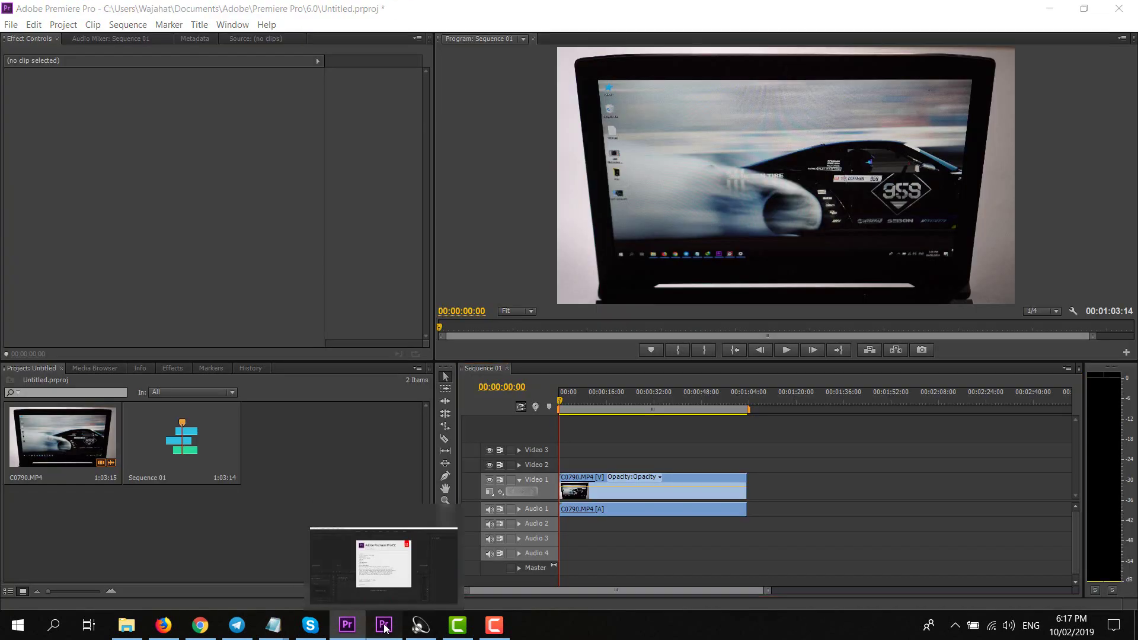
pyautogui.click(385, 625)
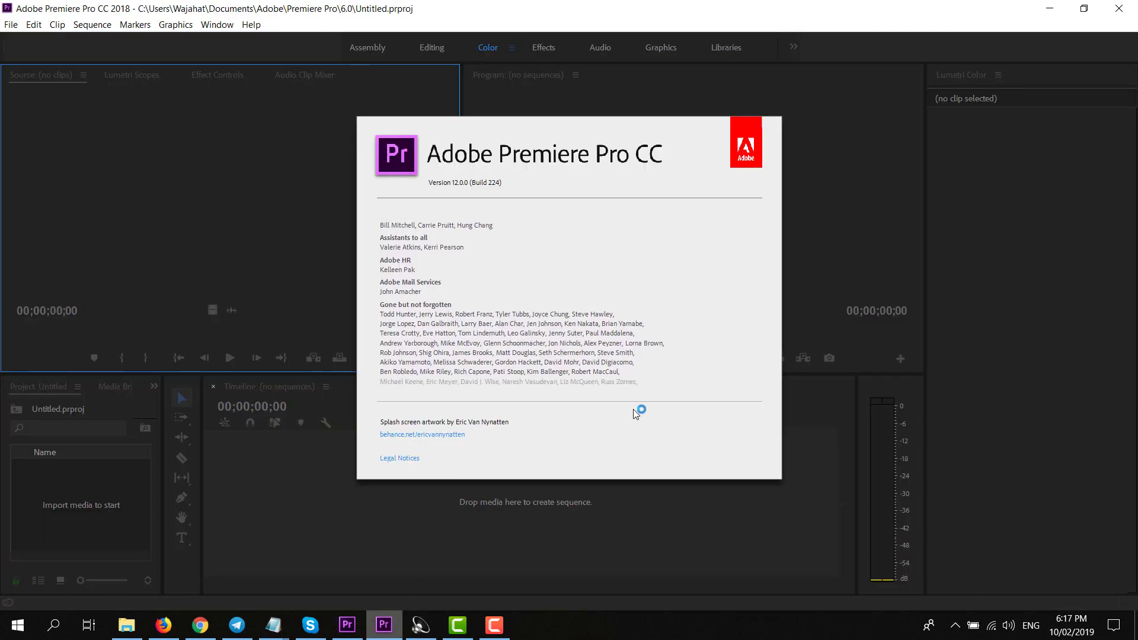
pyautogui.click(347, 635)
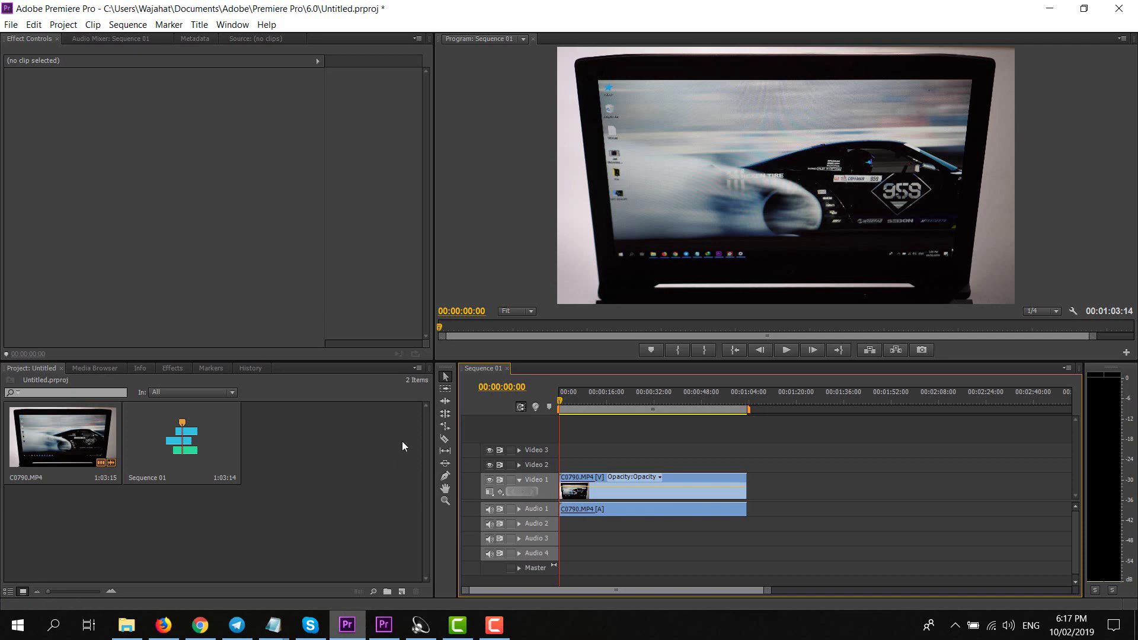
pyautogui.click(387, 629)
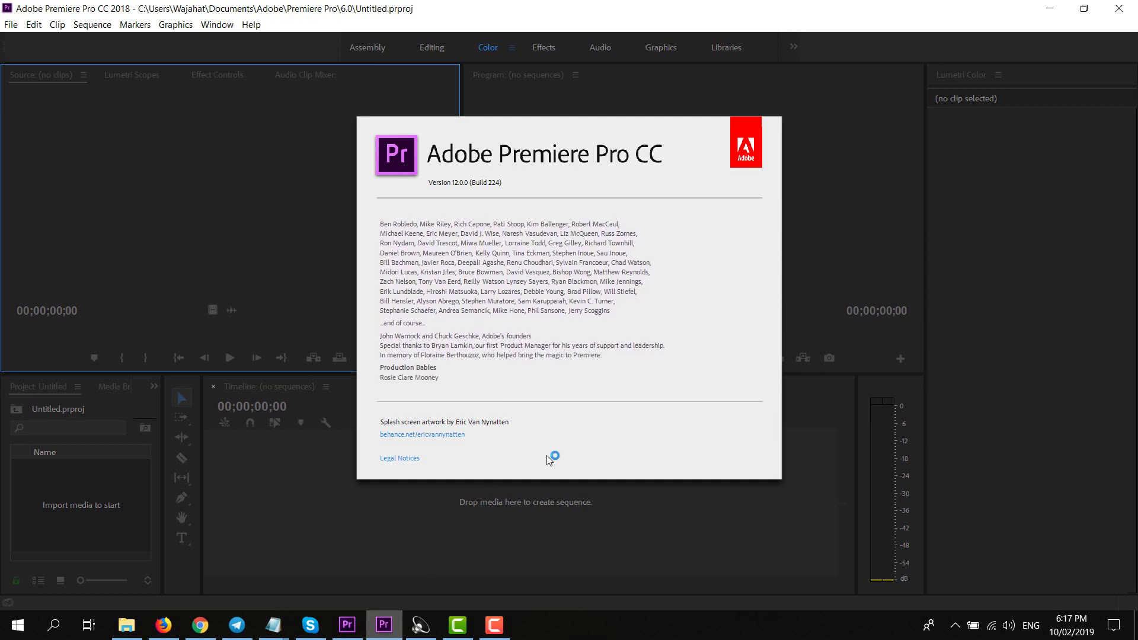
pyautogui.click(342, 629)
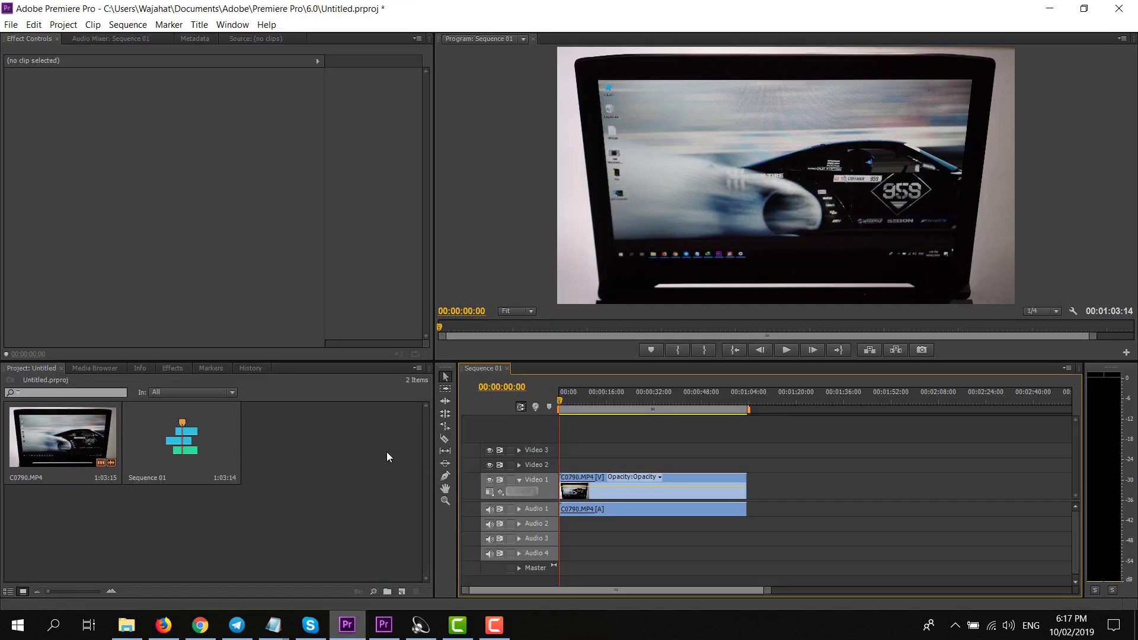